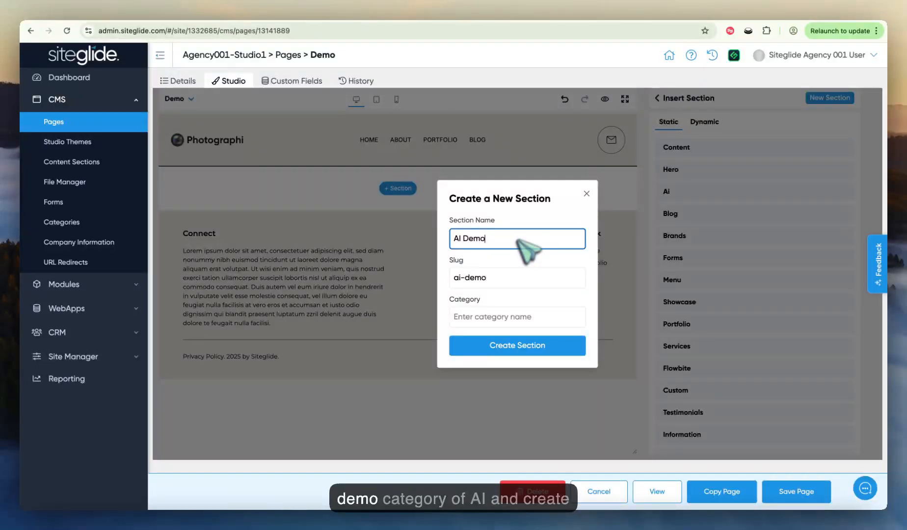
Step: Set the category of the new AI Demo section to ai and create the section
left_click(502, 318)
type("ai")
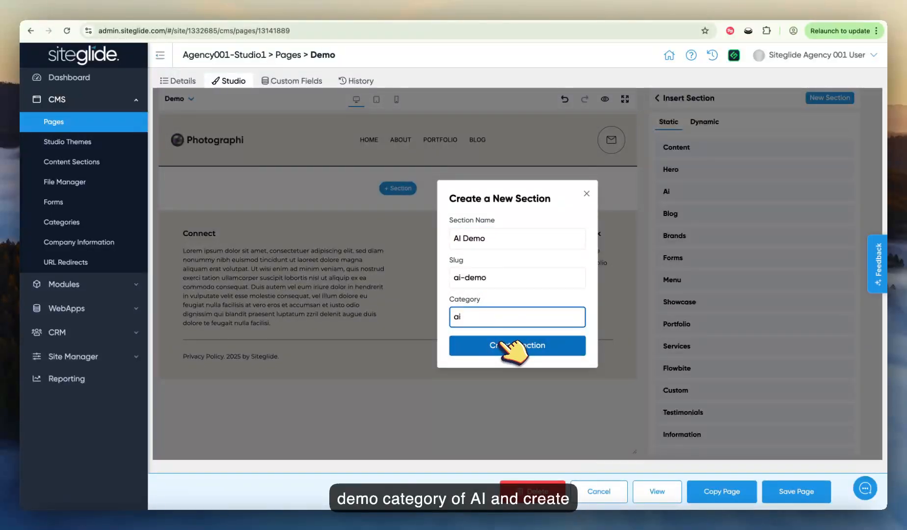
left_click(503, 344)
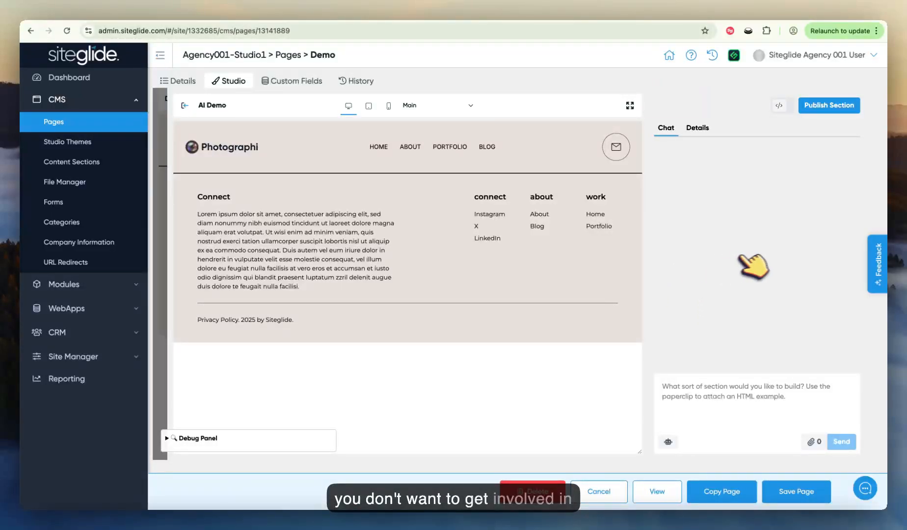
Step: Look at the section's code view and its components, and return to the visual chat view
left_click(780, 106)
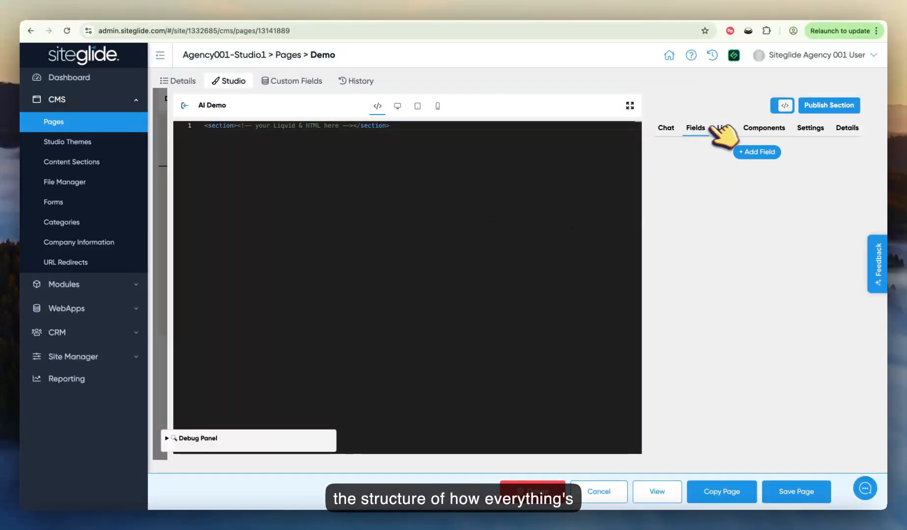
left_click(765, 128)
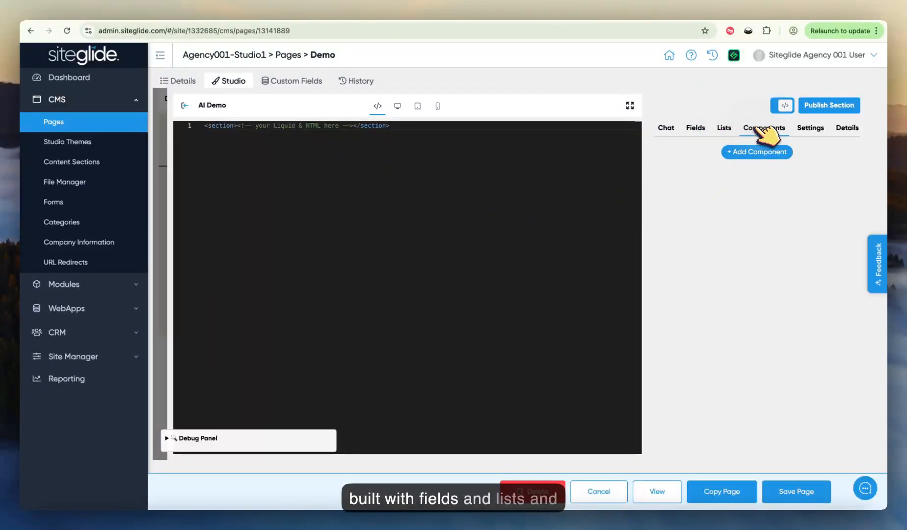
left_click(786, 105)
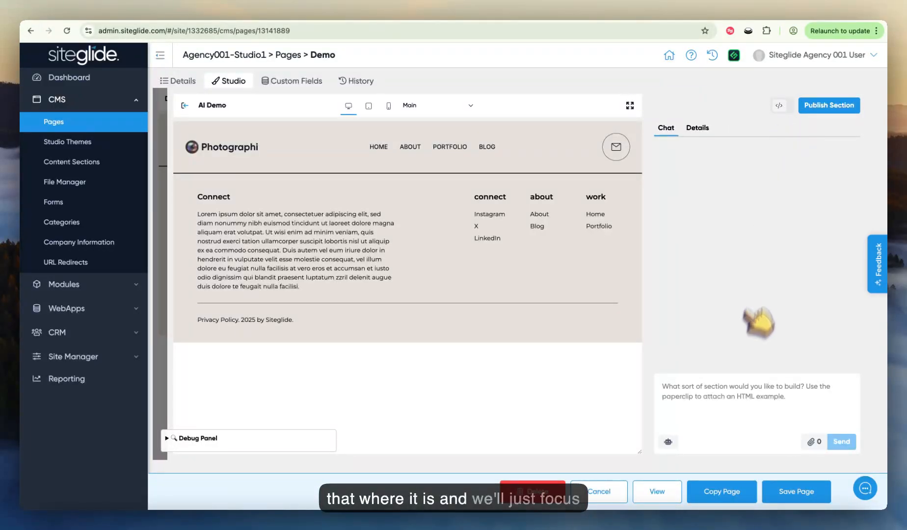
Step: Ask the AI chat to "create a 3 image card section using flowbite tailwindcss"
left_click(716, 385)
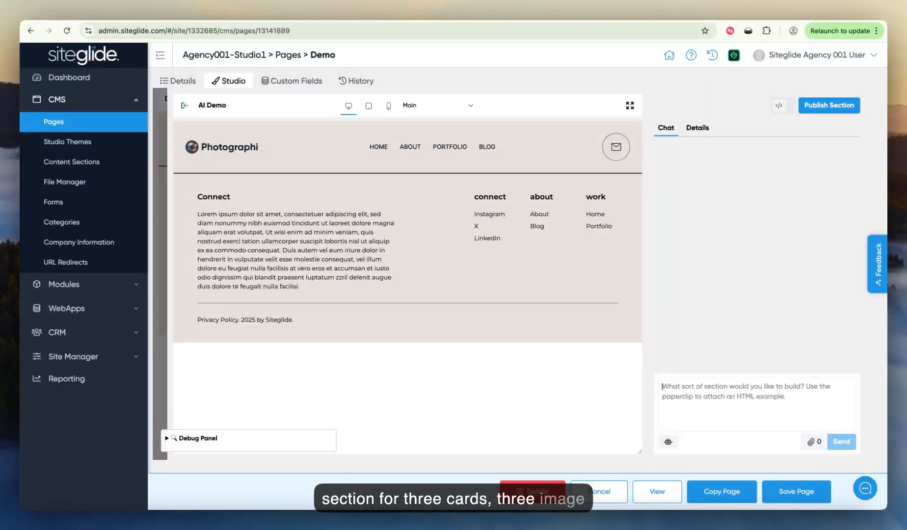
type("create a 3 image card section using flowbite tail")
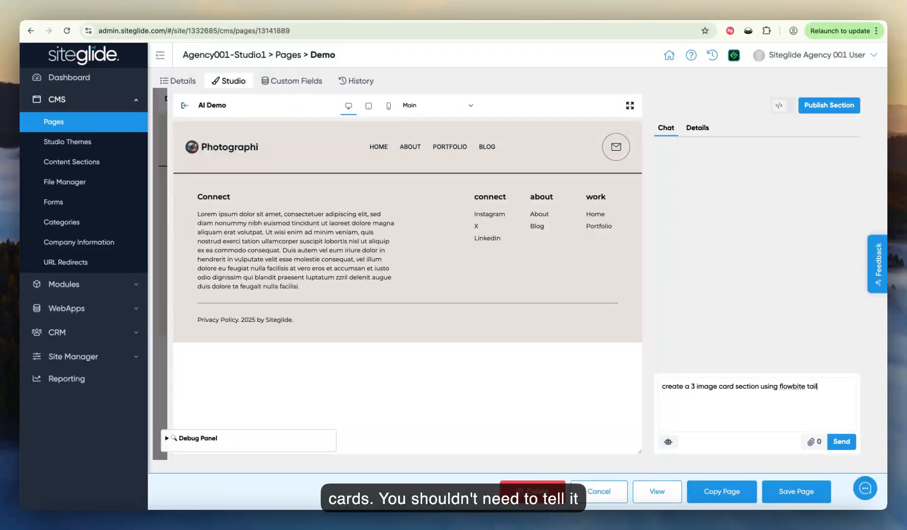
type("windcss")
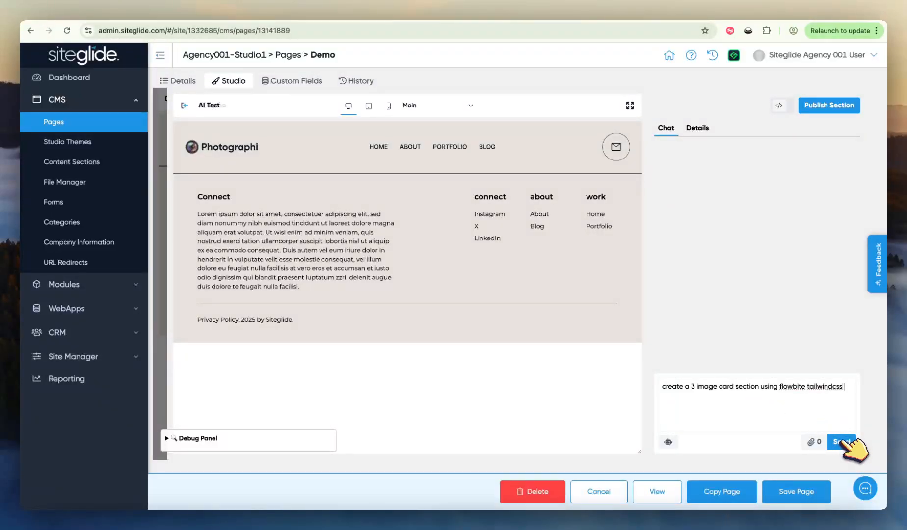
left_click(844, 441)
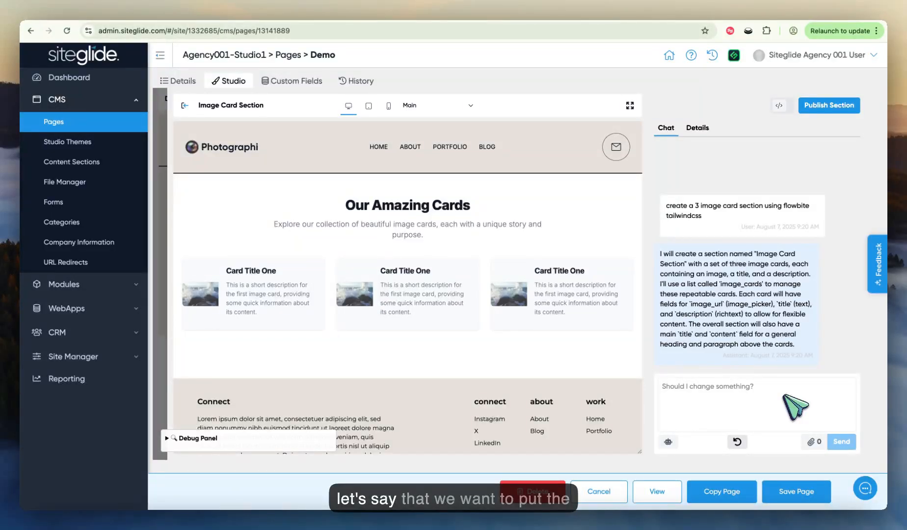
Step: Ask the AI chat to "put the image above the title in the card"
type("put the image a")
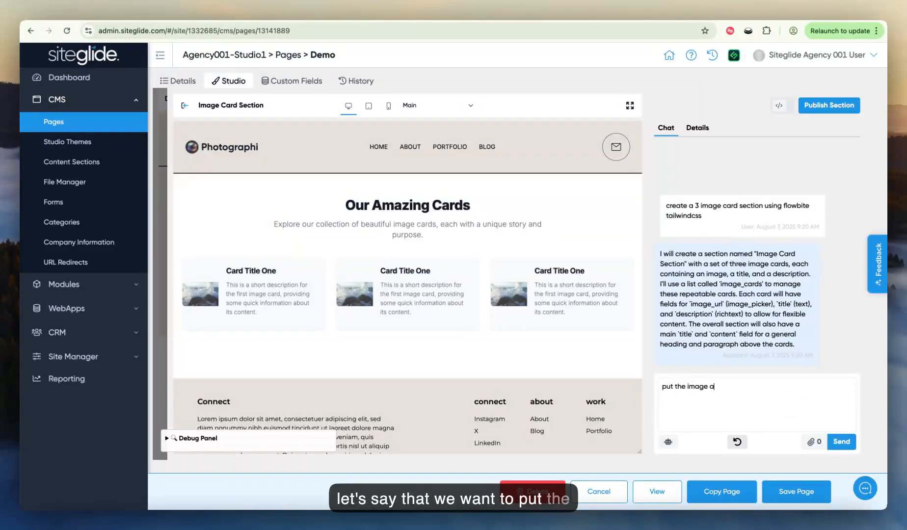
type("bove the tit")
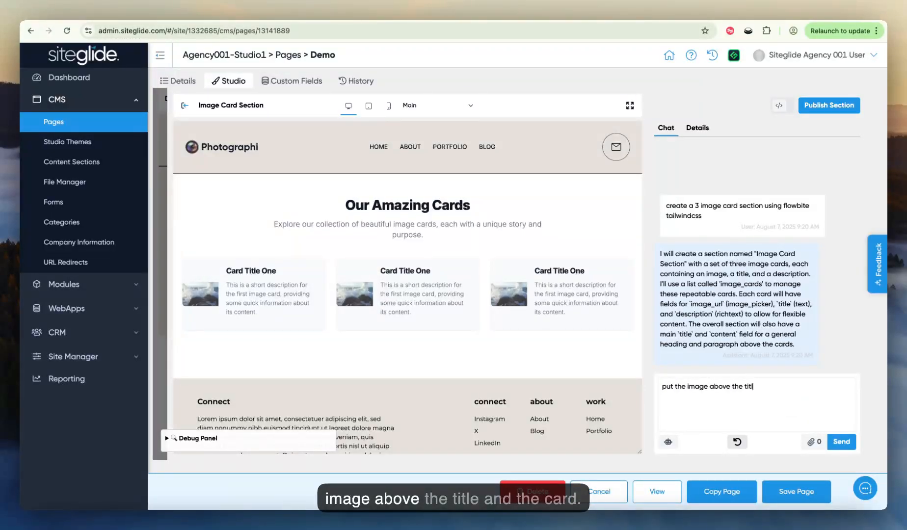
type("le in the car")
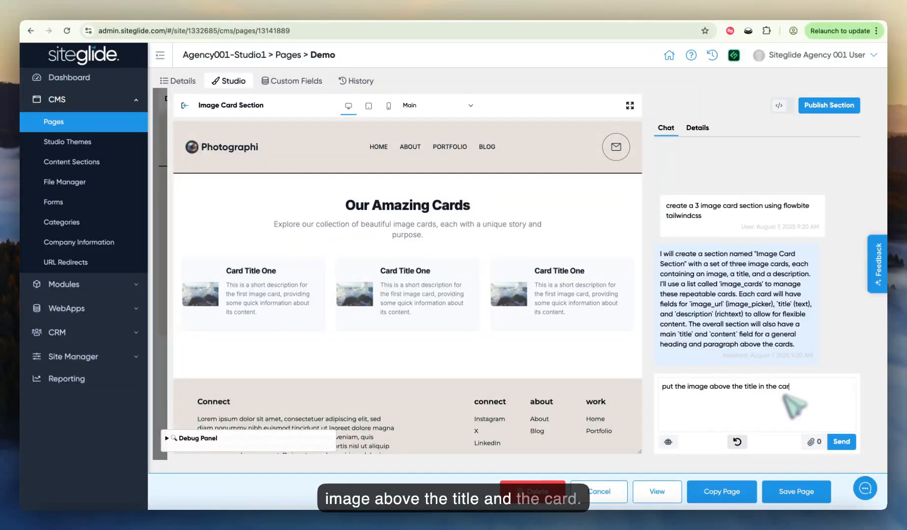
type("d")
left_click(841, 441)
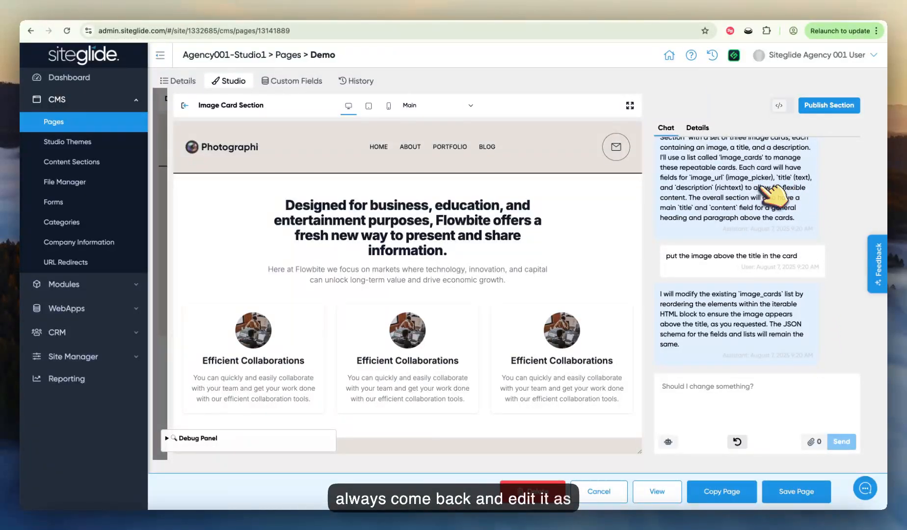
Step: Publish the section, open its fields on the Demo page and refresh the preview by adding and removing a character in the title
left_click(835, 104)
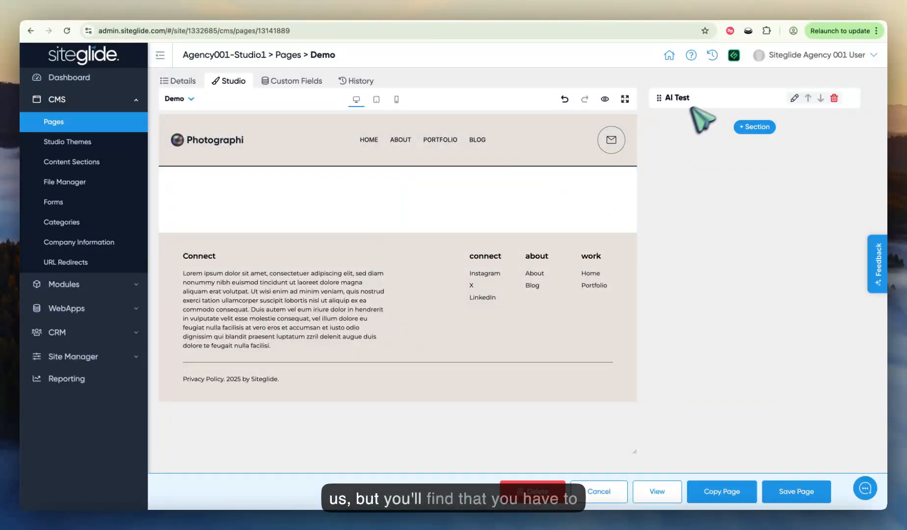
left_click(704, 98)
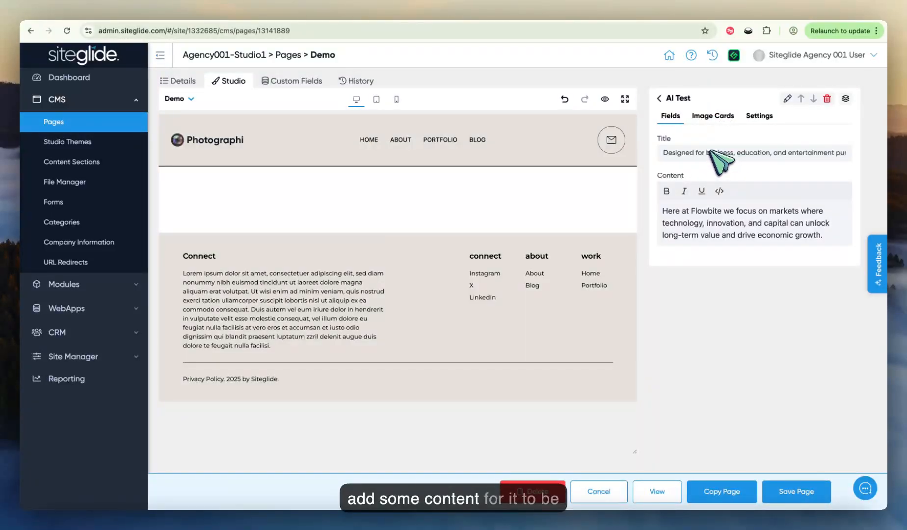
left_click(707, 153)
type("s")
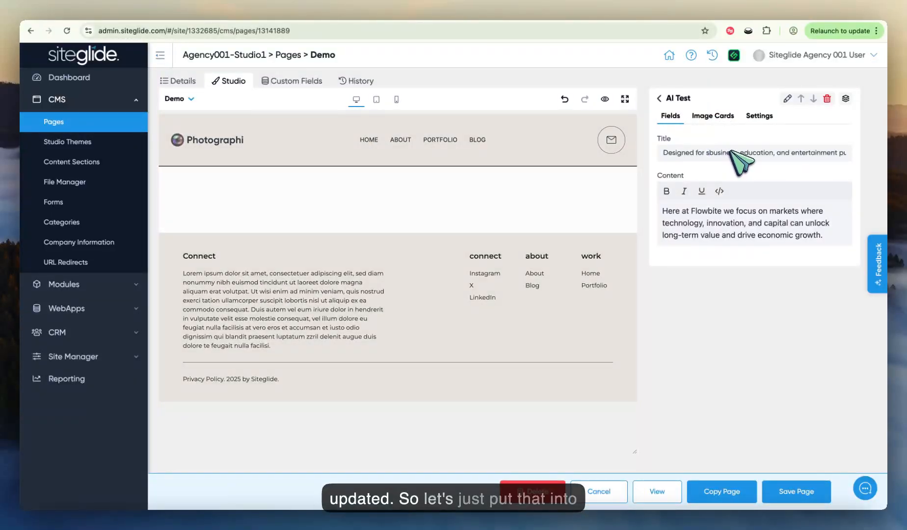
key("BackSpace")
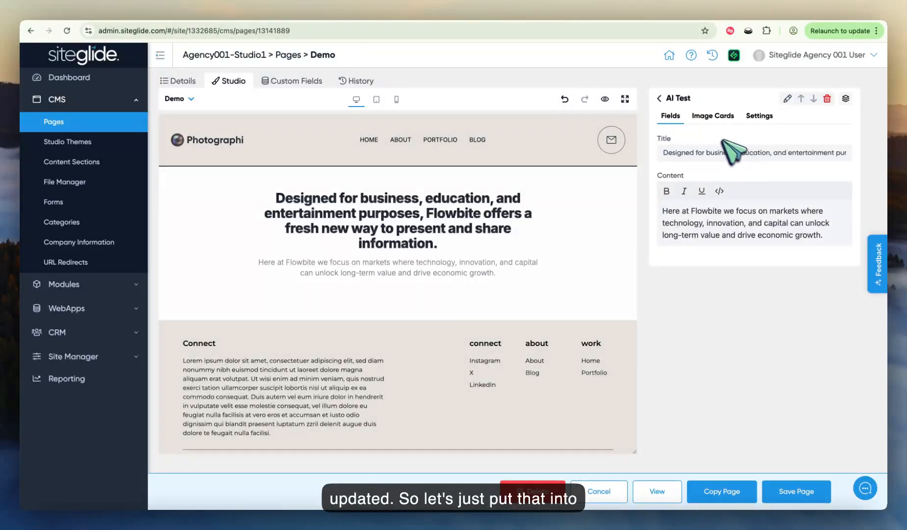
Step: Add two items to the section's Image Cards list
left_click(713, 115)
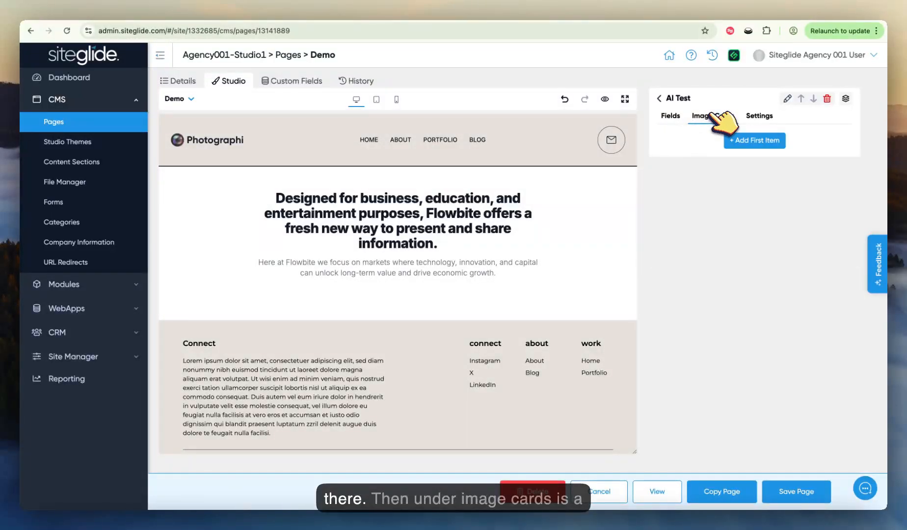
left_click(760, 141)
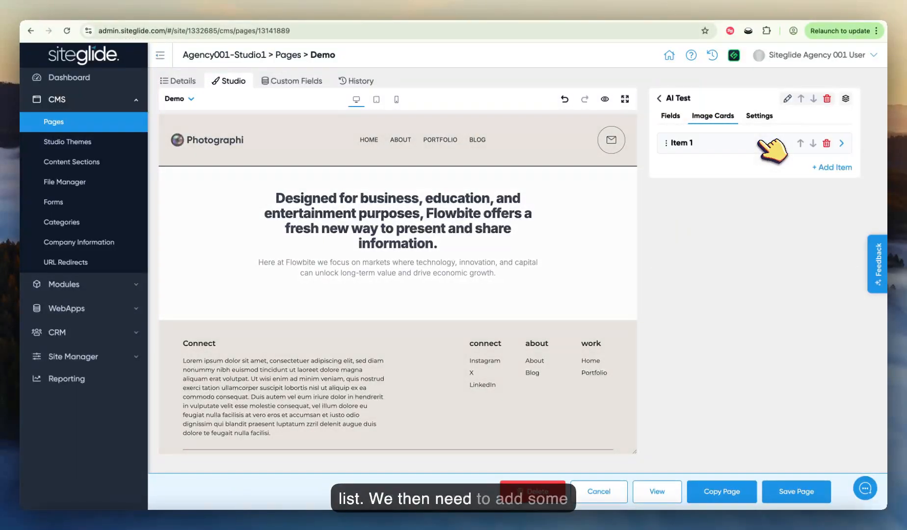
left_click(737, 147)
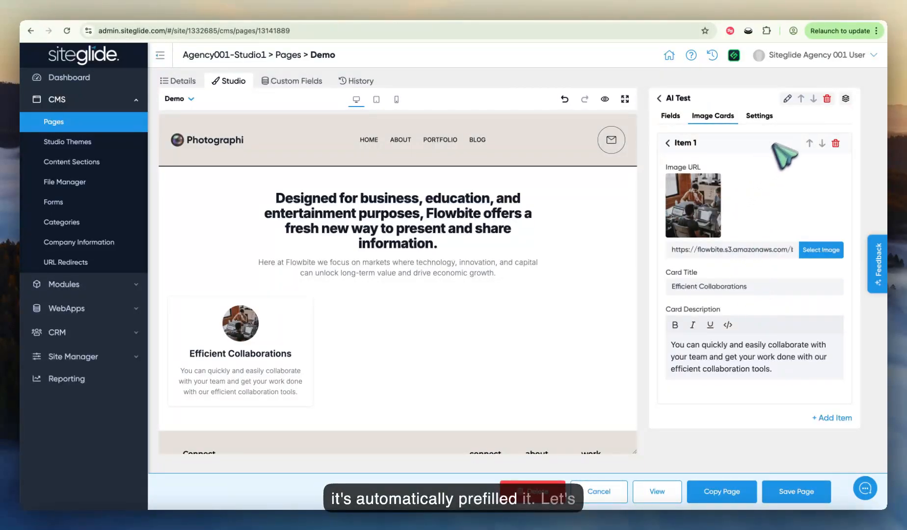
left_click(834, 416)
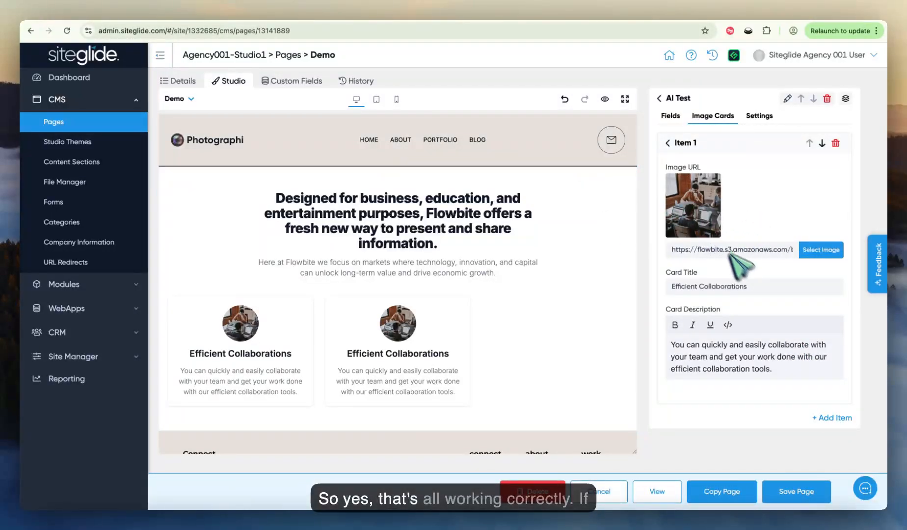
Step: Replace the image of Item 1 with 1.png from the images folder
left_click(825, 250)
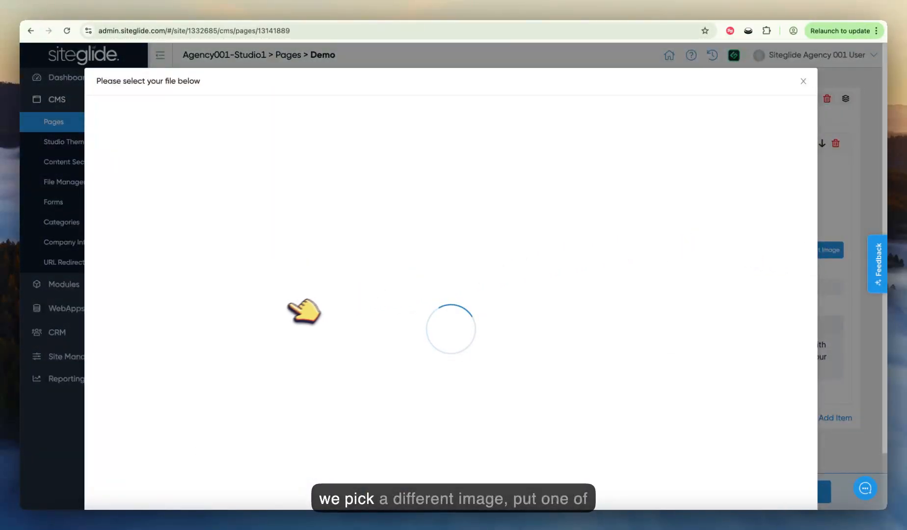
left_click(145, 350)
scroll(147, 353, "down", 1)
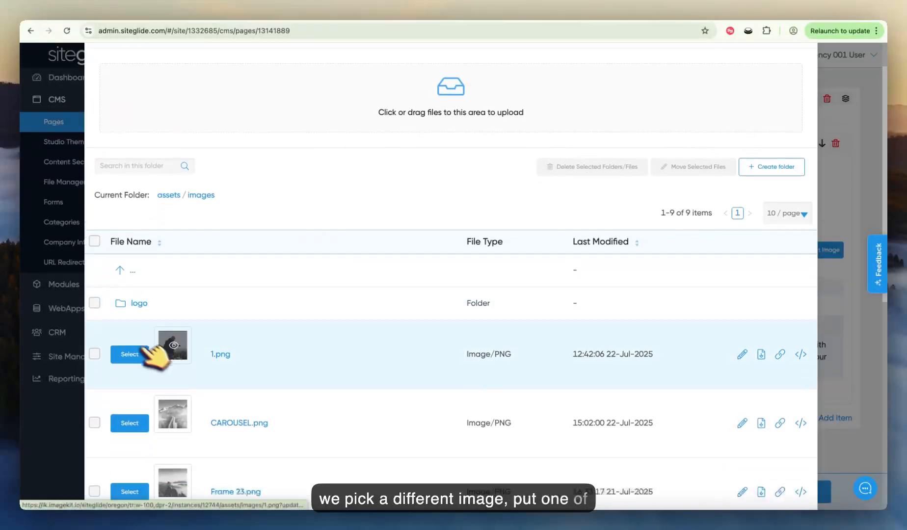
left_click(134, 353)
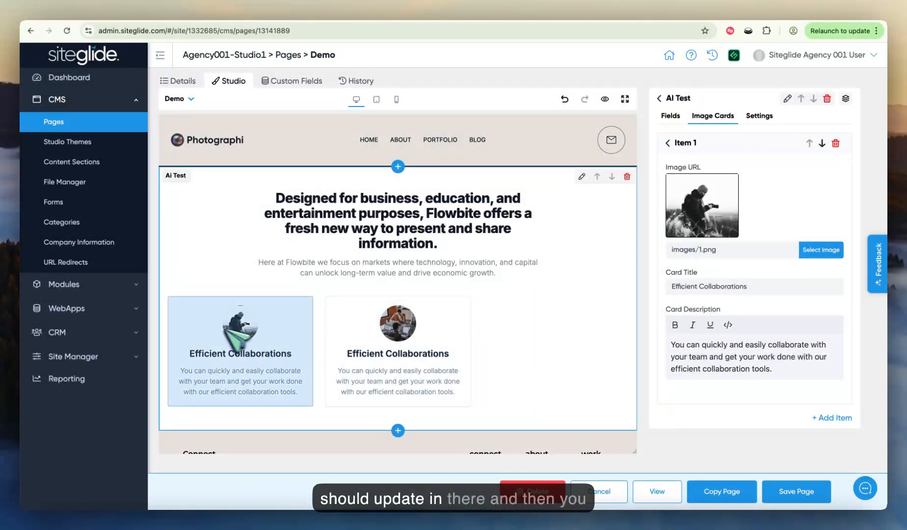
Step: Replace the image of Item 2 with CAROUSEL.png from the images folder
left_click(684, 142)
left_click(714, 172)
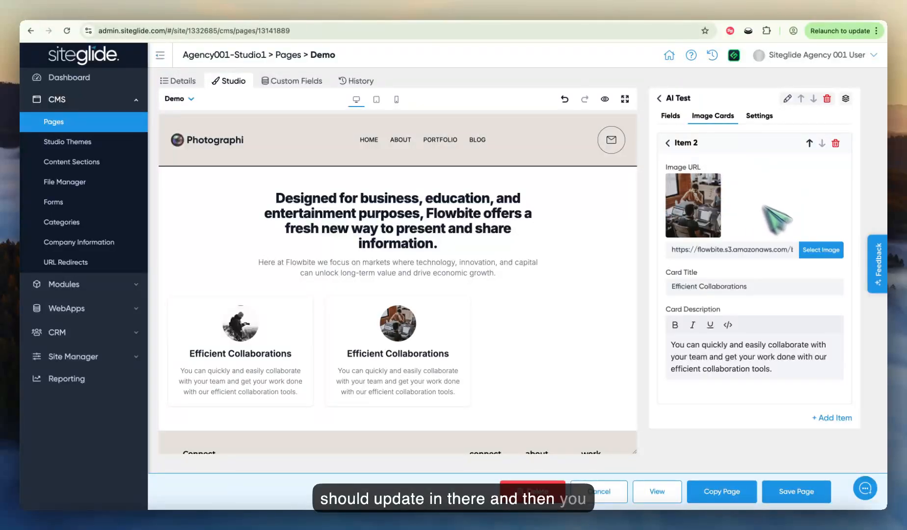
left_click(817, 250)
scroll(323, 354, "down", 3)
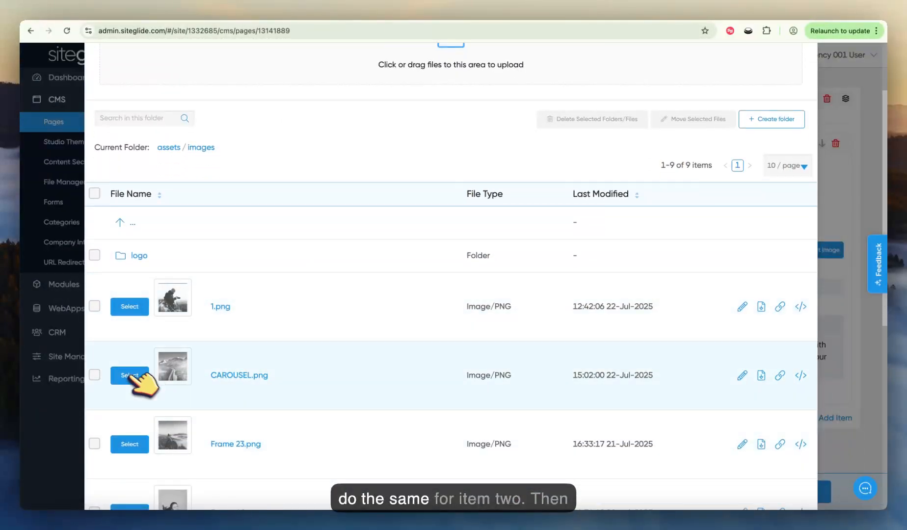
left_click(128, 371)
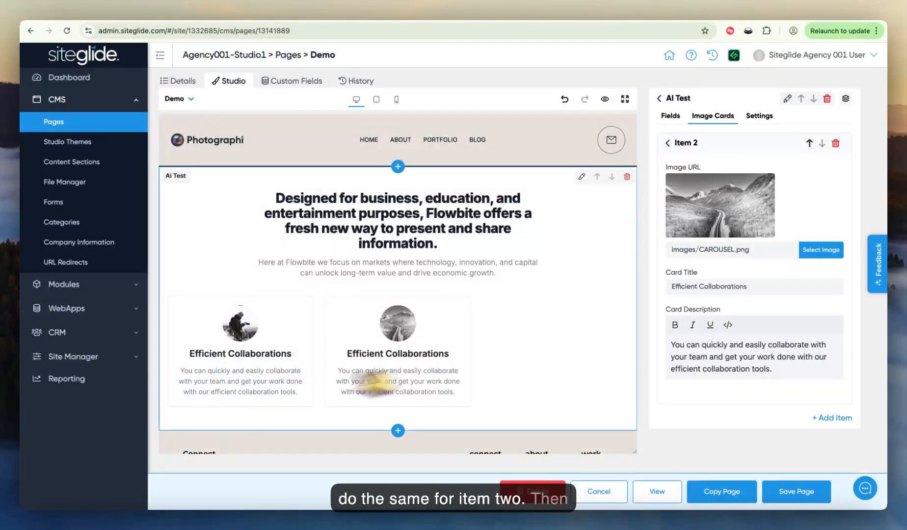
Step: Shorten the section's title to "Designed for business"
left_click(673, 118)
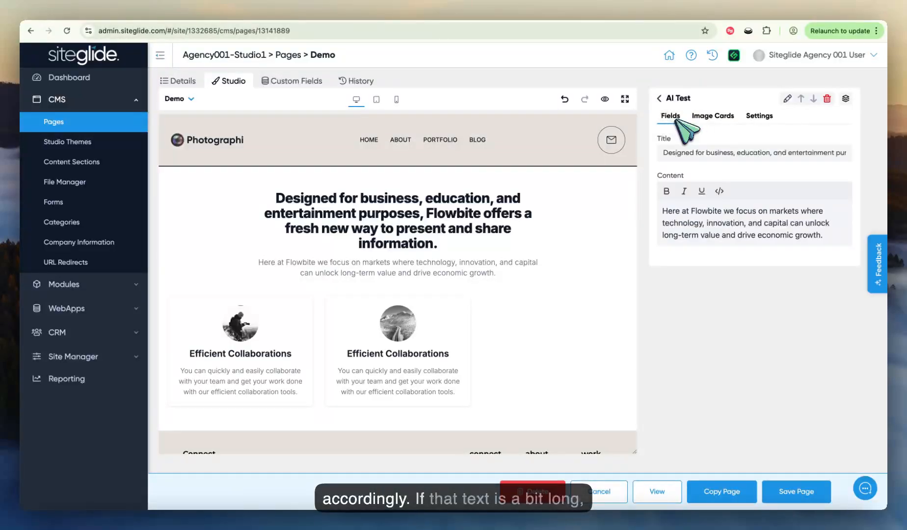
left_click(736, 153)
key("shift+End")
key("BackSpace")
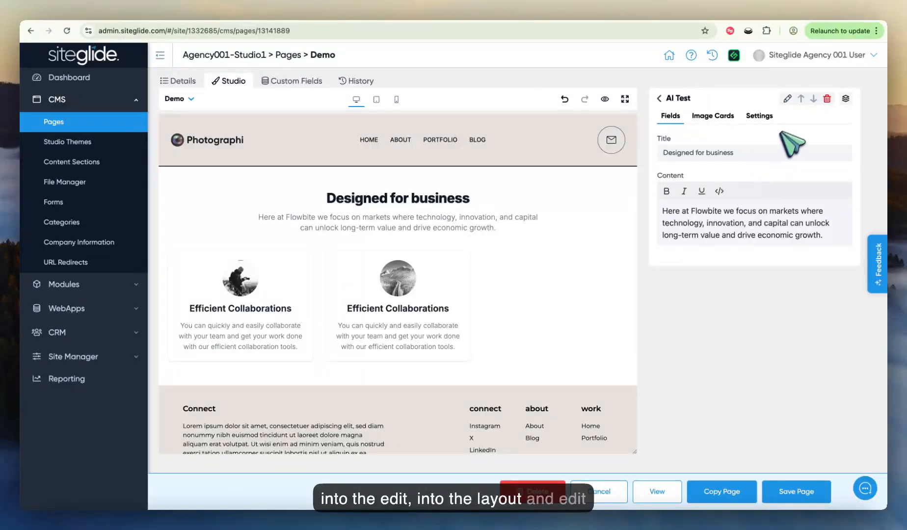
Step: Reopen the section for editing and examine its code and the settings of its Title field
left_click(788, 98)
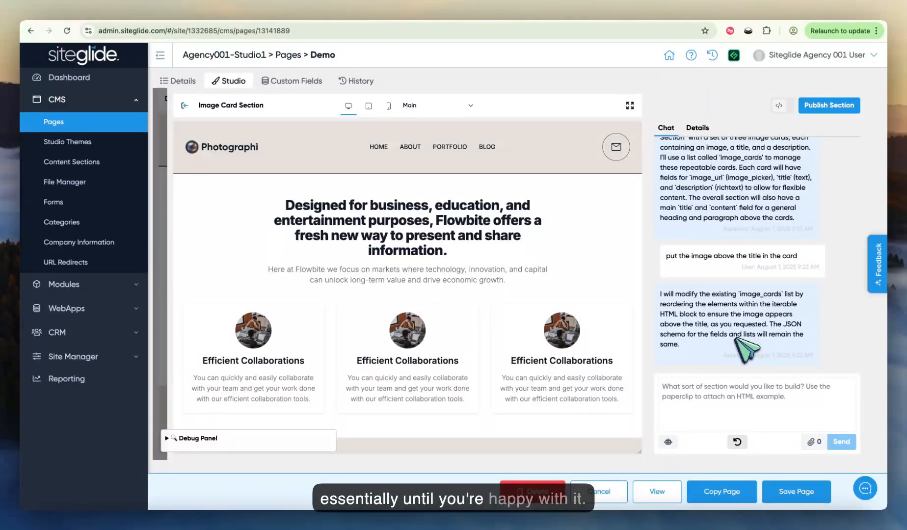
left_click(780, 105)
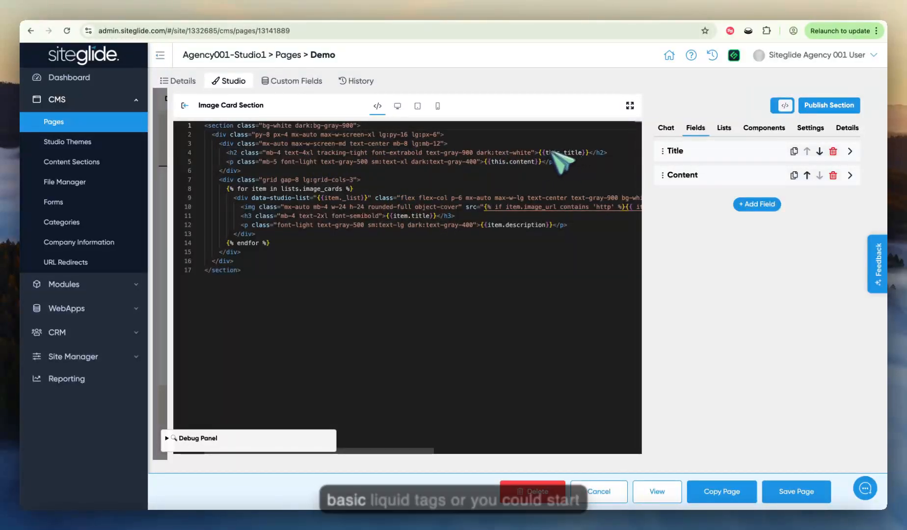
left_click(718, 153)
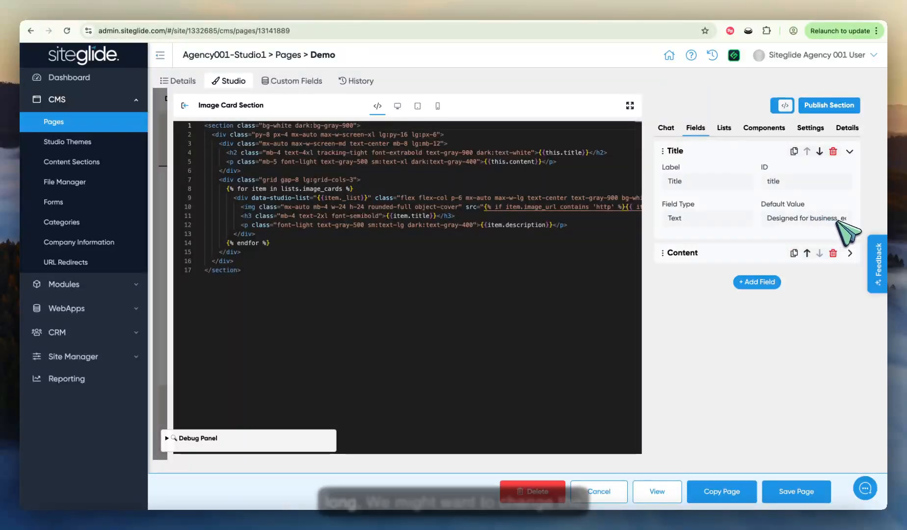
Step: Make Card Title the list item title of the Image Cards list and publish the section
left_click(724, 128)
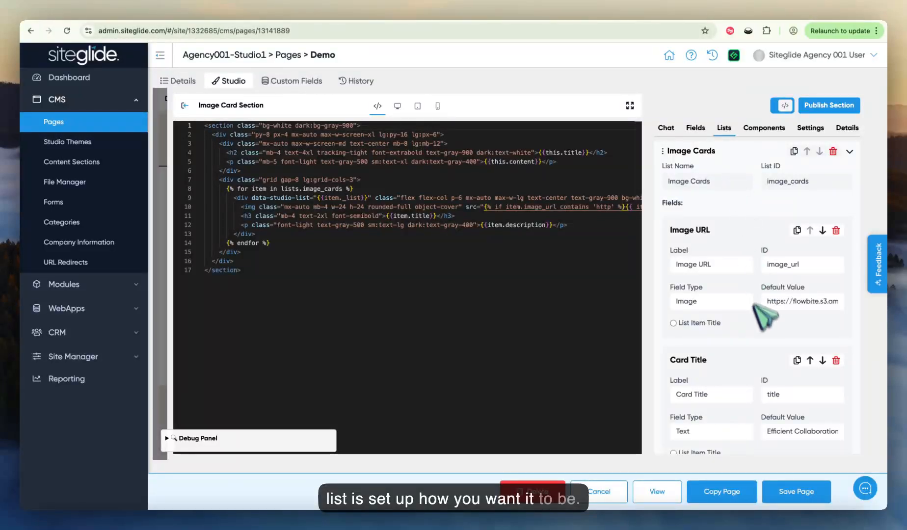
scroll(751, 314, "down", 3)
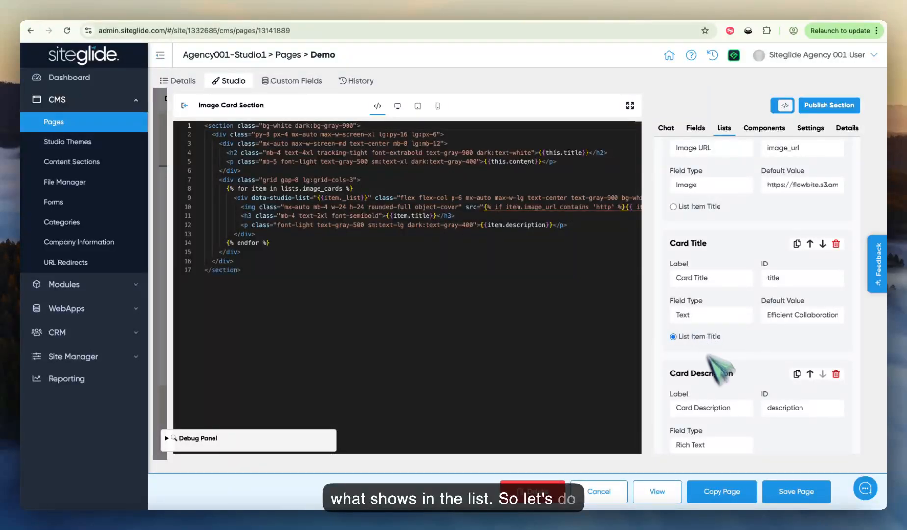
left_click(835, 106)
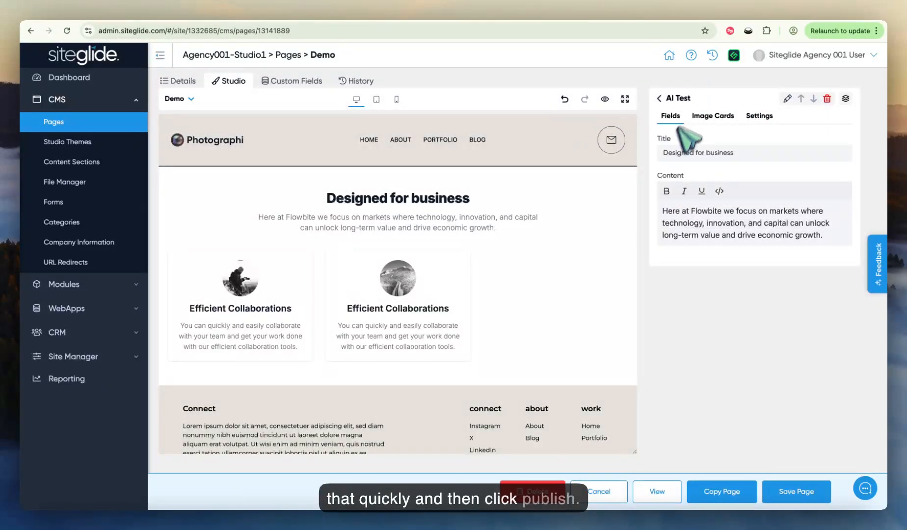
Step: Set the card title of the first image card to "Card 1" and return to the Image Cards list
left_click(712, 116)
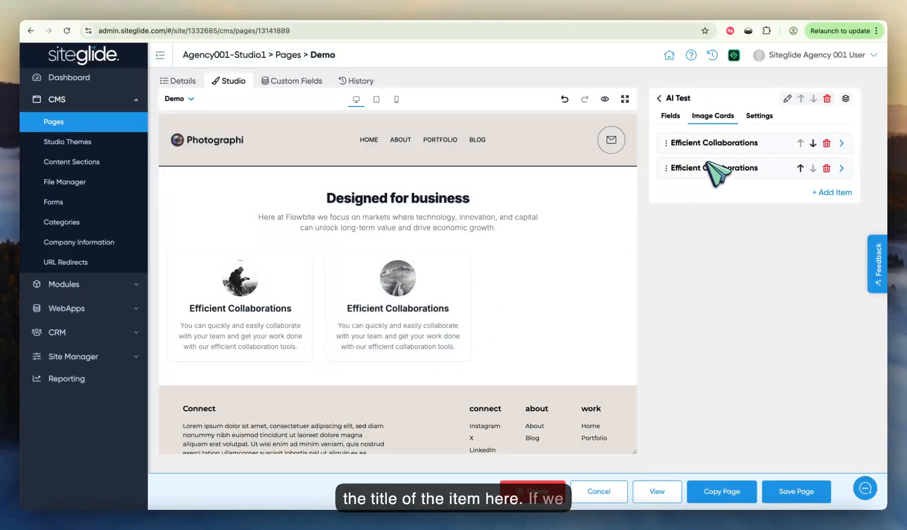
left_click(730, 146)
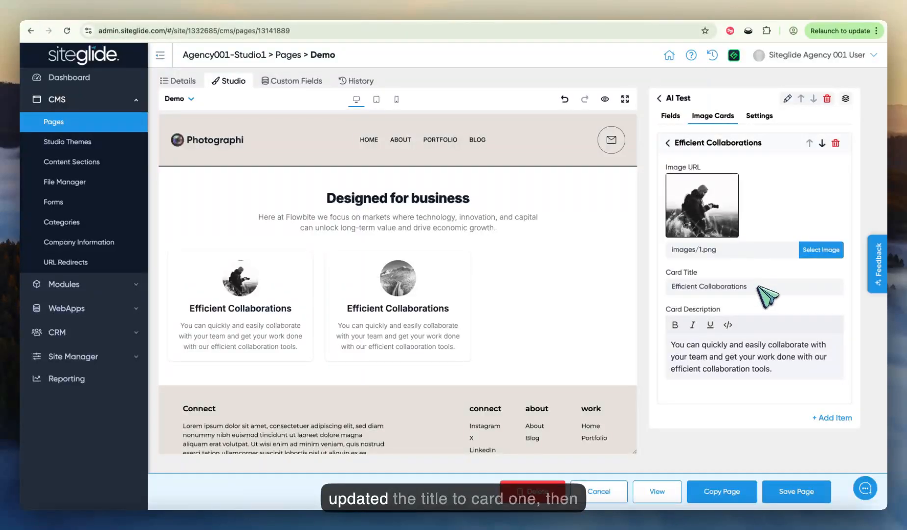
type("Card 2")
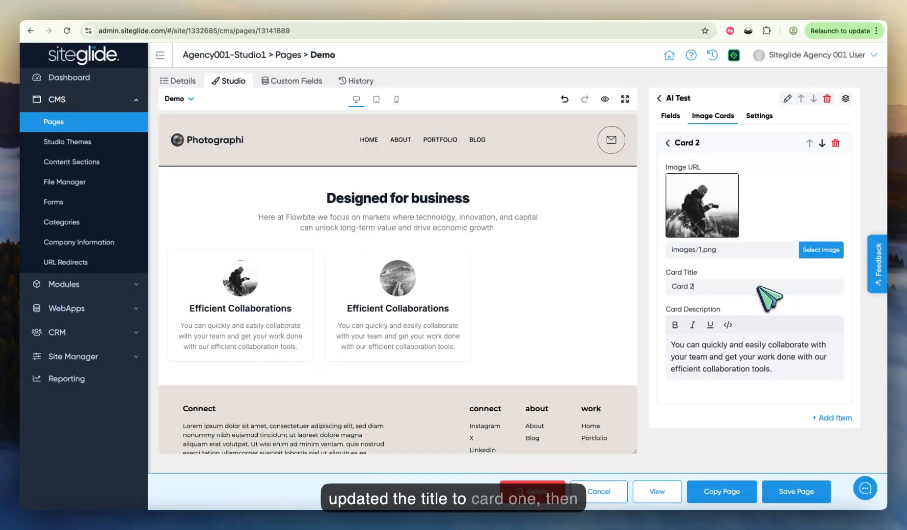
left_click(714, 144)
left_click(712, 144)
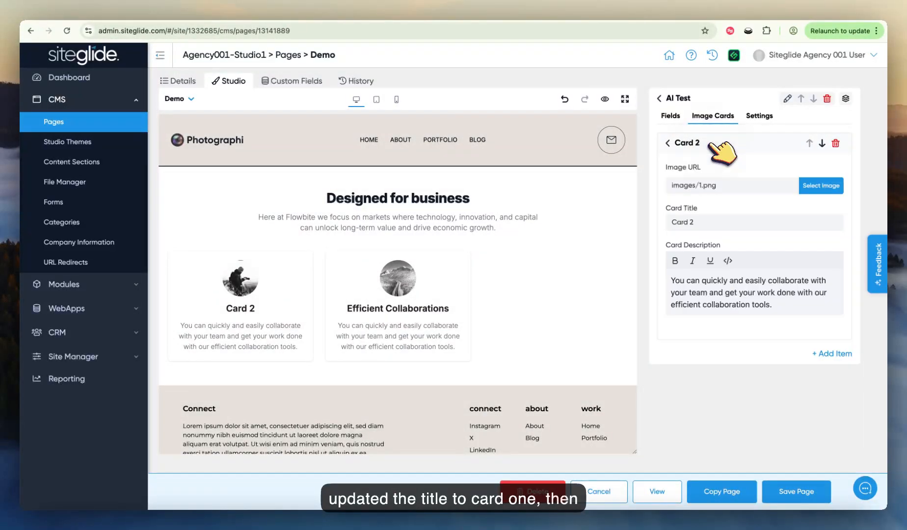
left_click(708, 288)
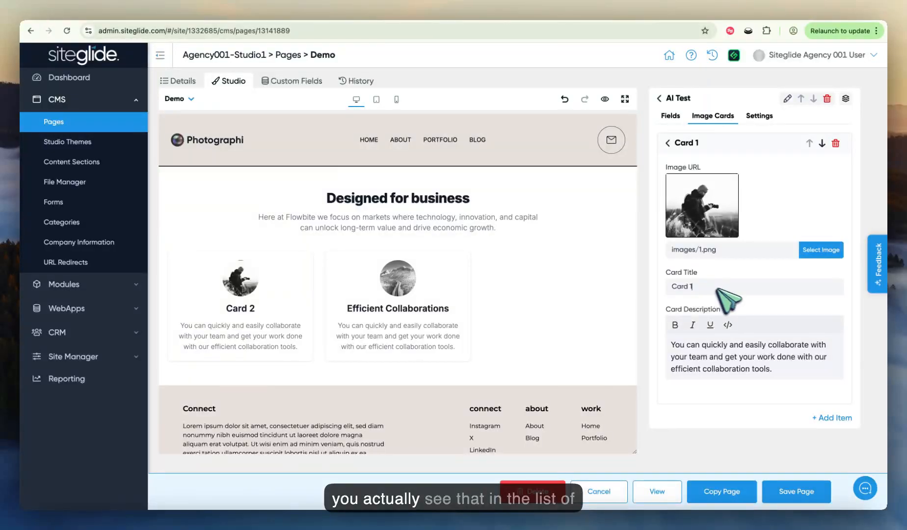
left_click(681, 143)
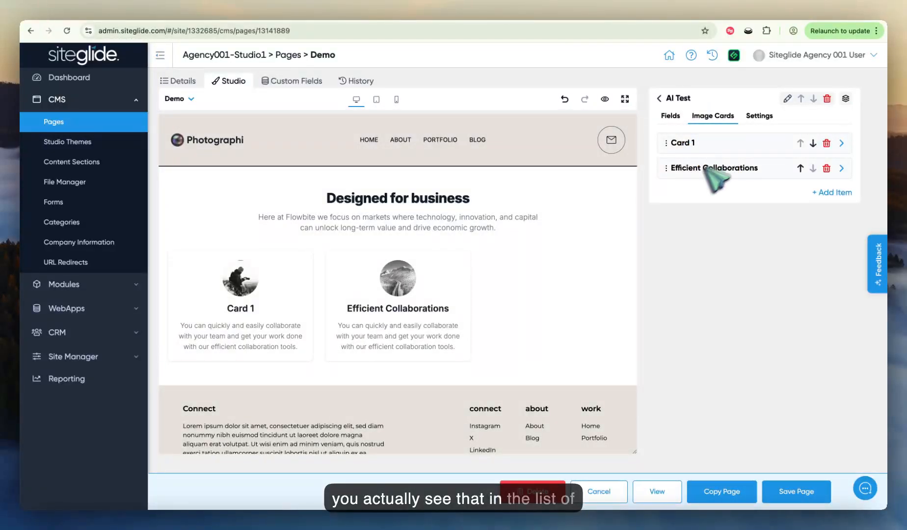
Step: Switch between the two image cards in the page preview to check that each one's fields open for editing
left_click(456, 296)
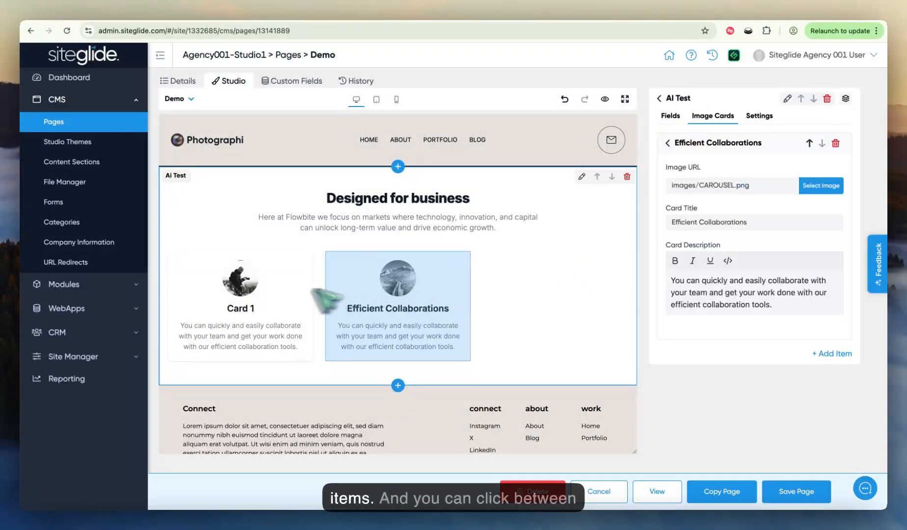
left_click(300, 296)
left_click(368, 297)
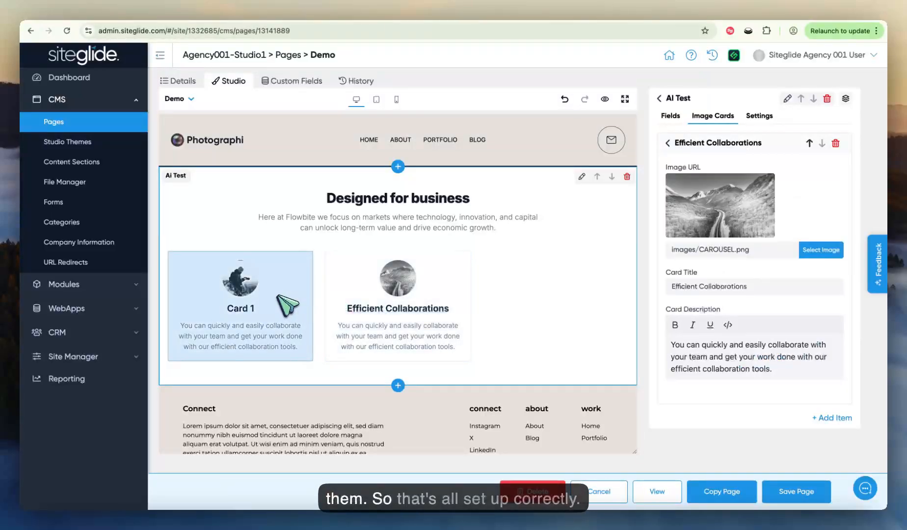
left_click(287, 343)
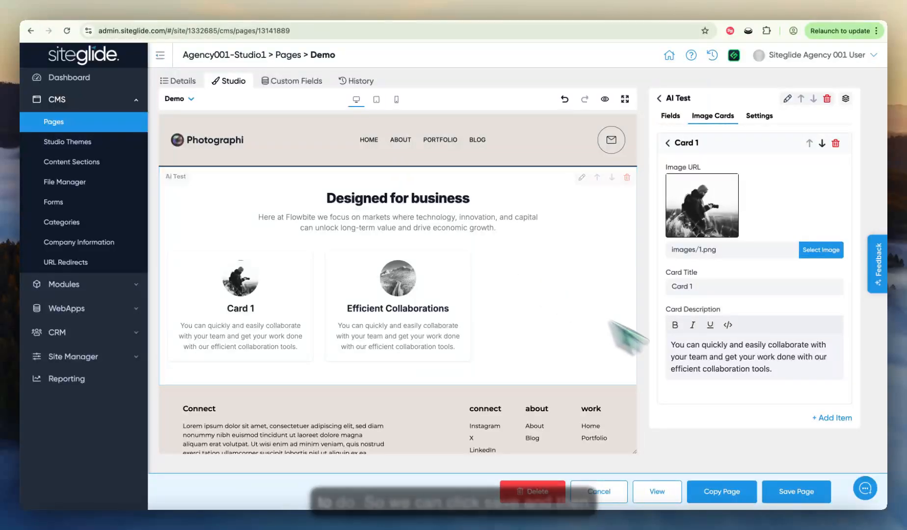
Step: Save the Demo page, view it live on the site, and return to the page editor
left_click(796, 492)
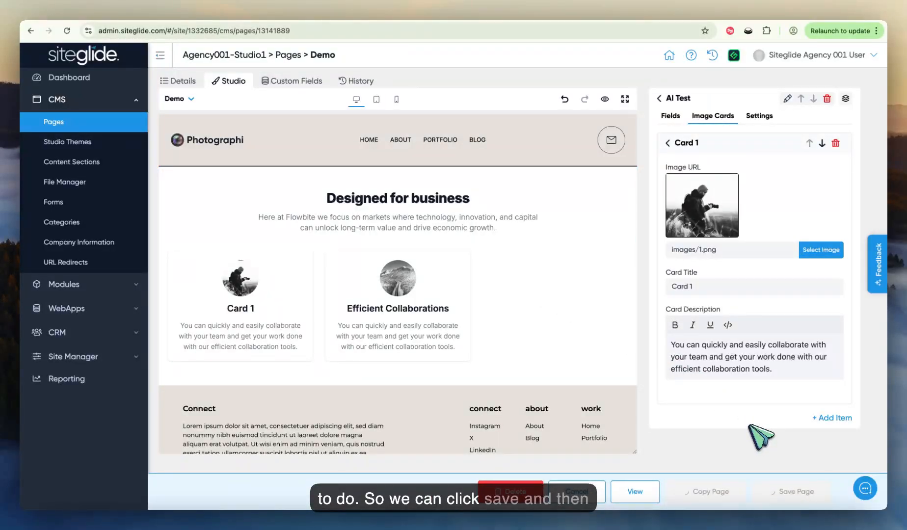
left_click(648, 491)
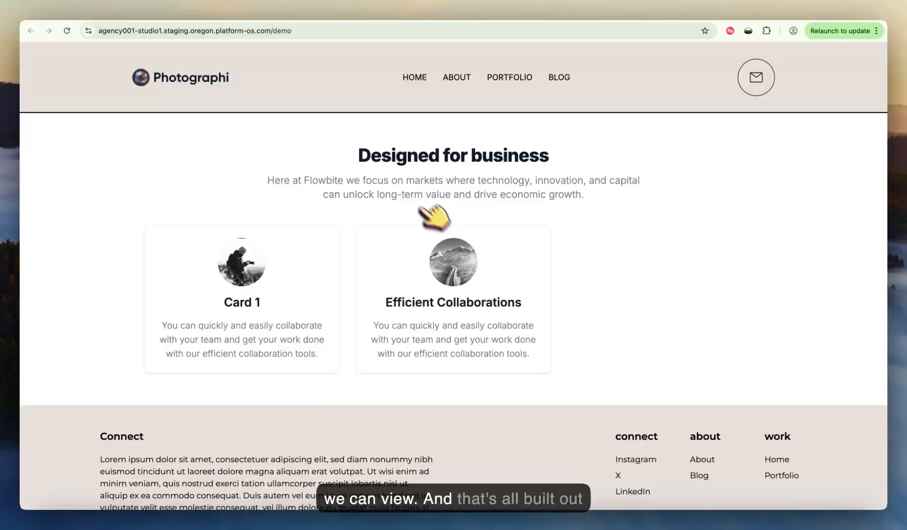
left_click(211, 7)
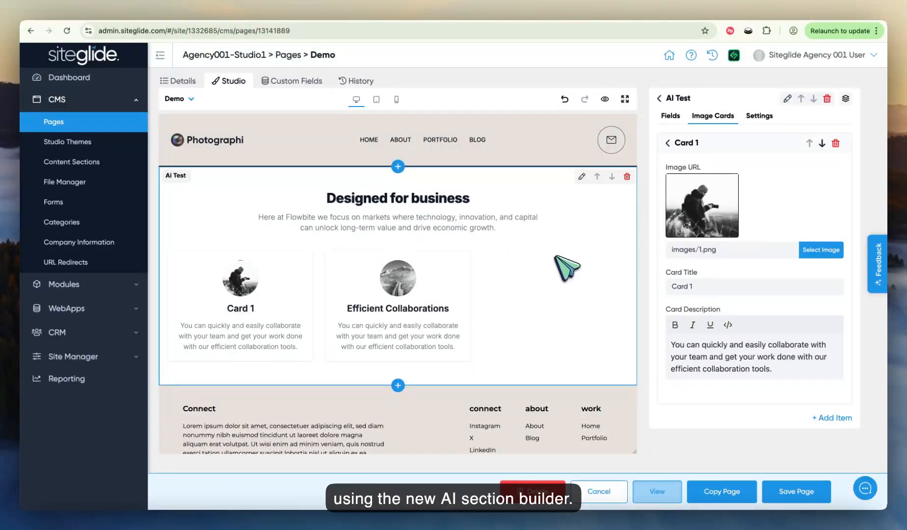